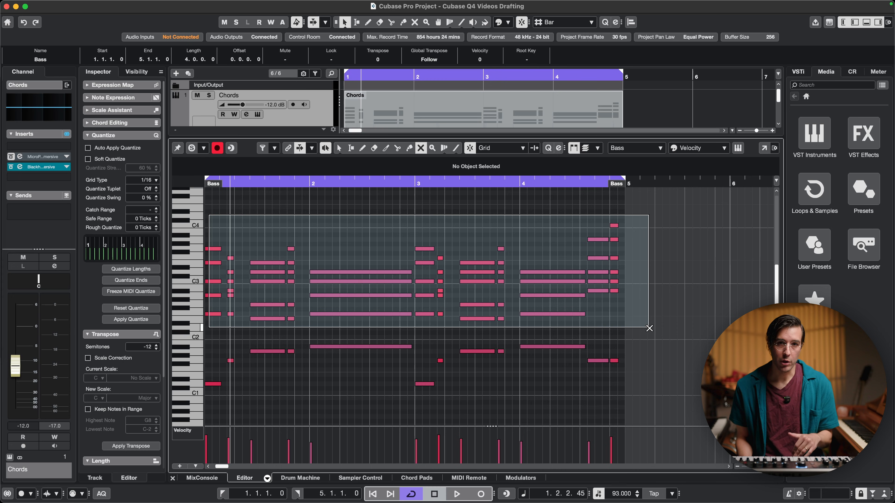
# Step: Try raising the short A1 bass note at the end of bar 1 by one octave
pyautogui.press('1')
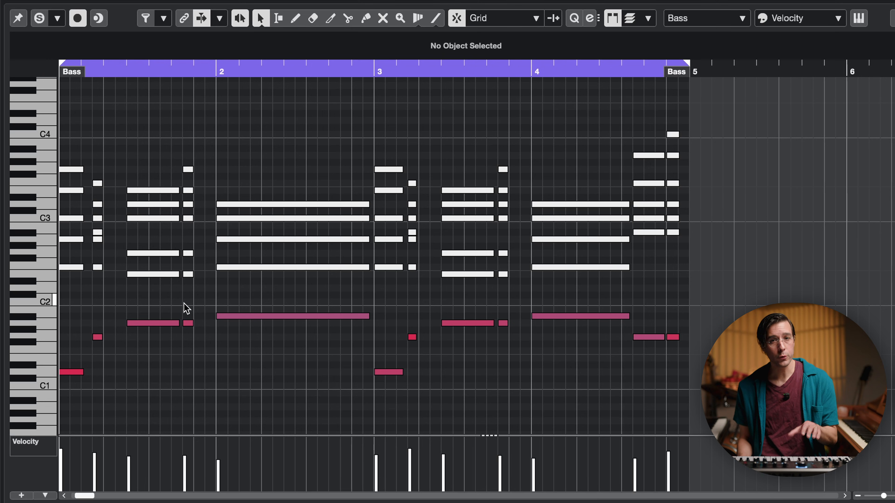
pyautogui.moveTo(200, 348); pyautogui.dragTo(202, 352)
pyautogui.hotkey('shift', 'Up')
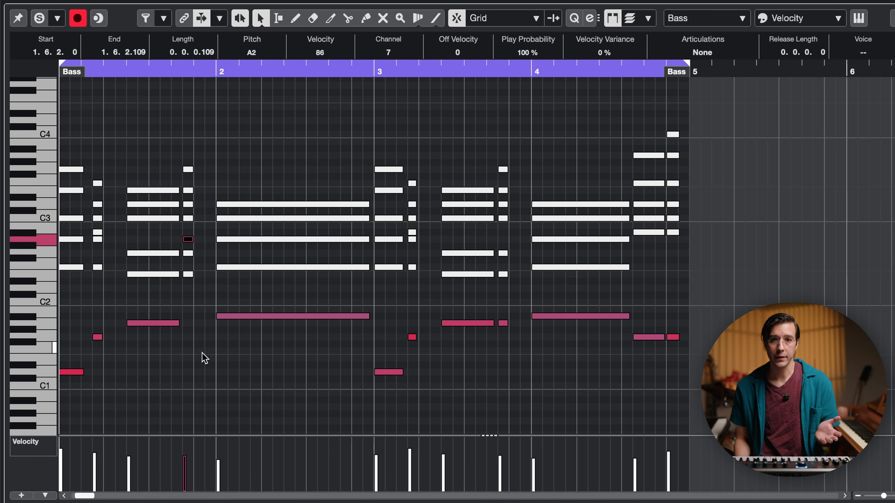
pyautogui.hotkey('shift', 'Down')
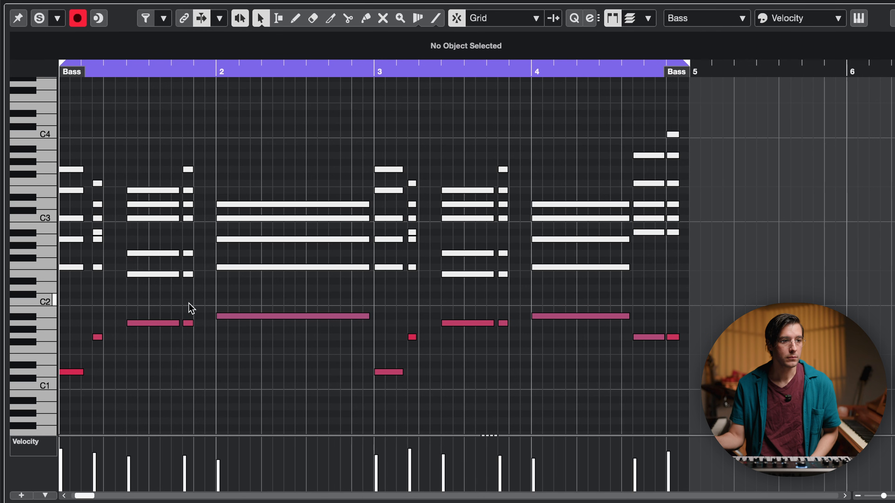
# Step: Raise the short A1 bass notes at the ends of bars 1 and 3 one octave to A2 and play the result
pyautogui.click(188, 323)
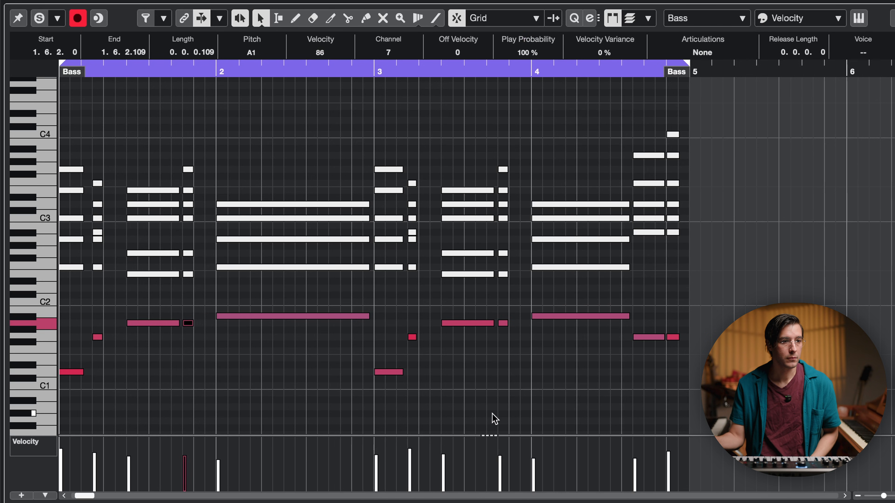
pyautogui.moveTo(527, 352); pyautogui.dragTo(526, 352)
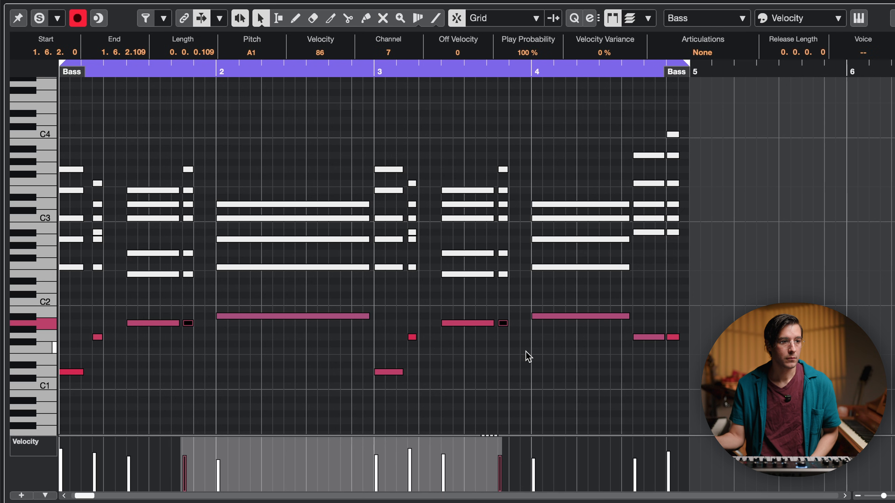
pyautogui.hotkey('shift', 'Up')
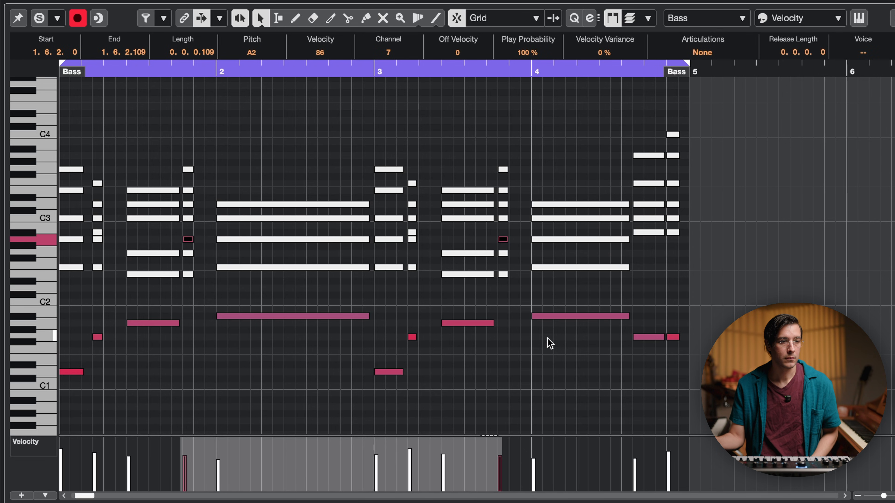
pyautogui.press('space')
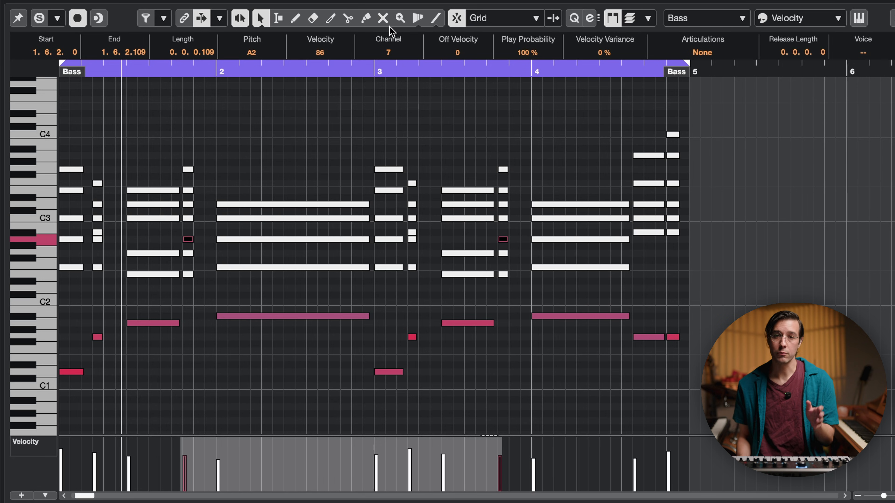
# Step: Unmute the long G2 chord notes in bars 1 and 3 with the Mute tool
pyautogui.click(387, 24)
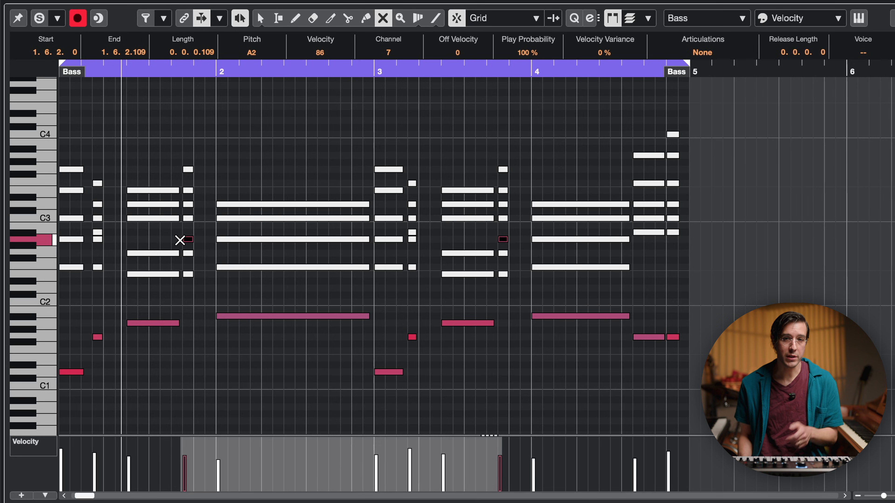
pyautogui.moveTo(148, 239); pyautogui.dragTo(177, 265)
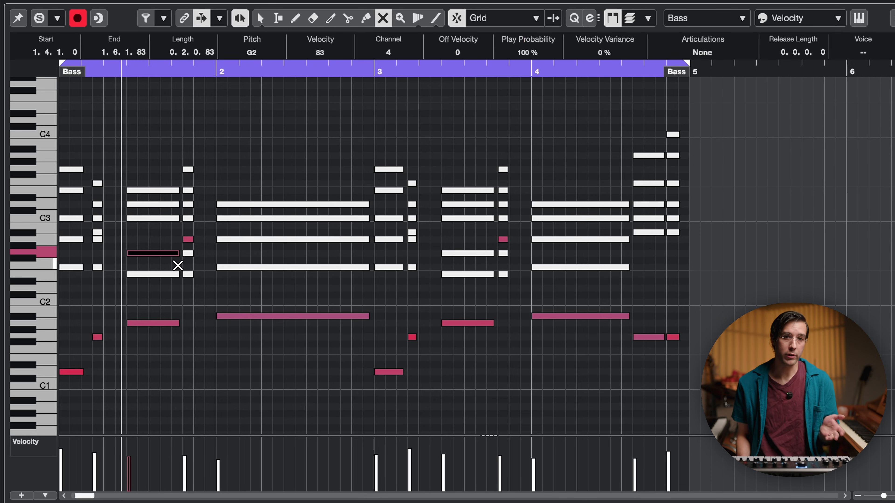
pyautogui.moveTo(473, 243); pyautogui.dragTo(480, 264)
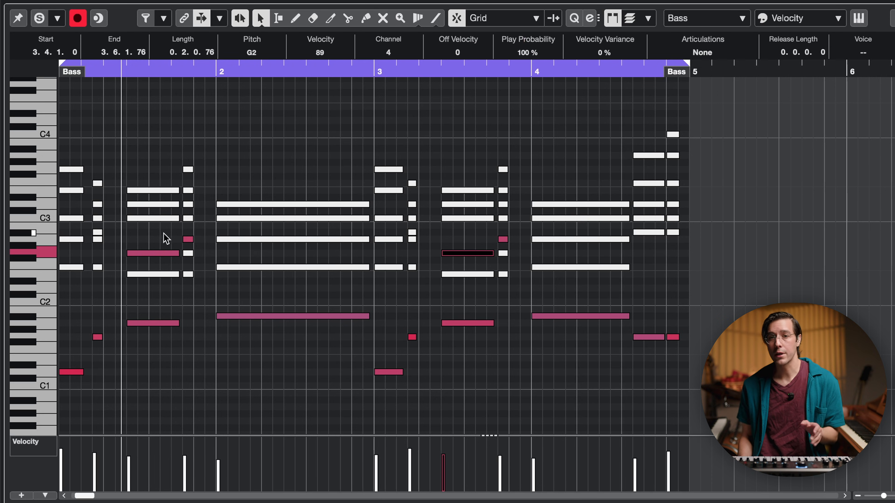
# Step: Trim the unmuted G2 notes to start at 1.6.1 and 3.6.1, and shorten the long A1 bass notes to end there
pyautogui.click(160, 284)
pyautogui.moveTo(166, 263)
pyautogui.mouseDown()
pyautogui.moveTo(147, 257)
pyautogui.moveTo(170, 260)
pyautogui.mouseUp()
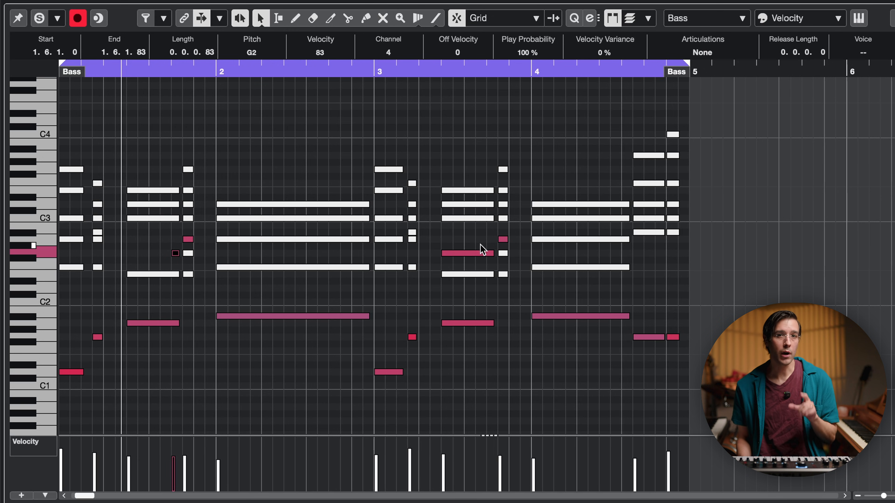
pyautogui.moveTo(442, 254); pyautogui.dragTo(488, 260)
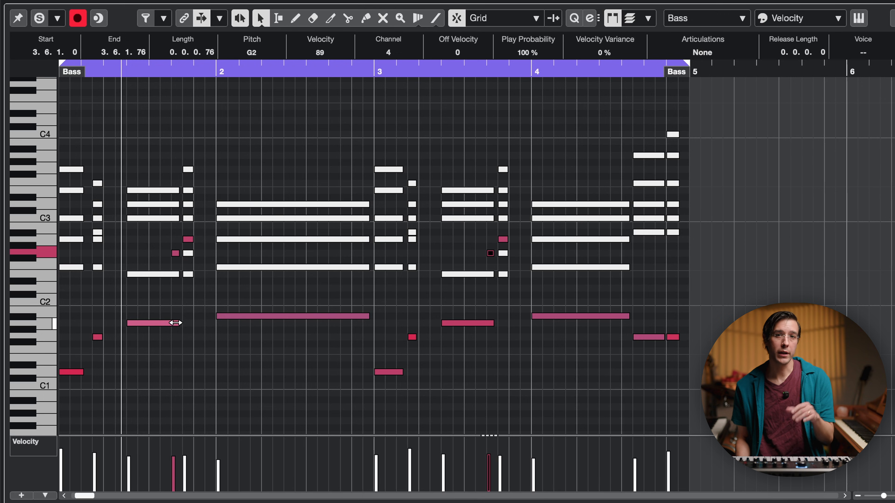
pyautogui.moveTo(177, 322); pyautogui.dragTo(172, 323)
pyautogui.moveTo(495, 324); pyautogui.dragTo(487, 325)
pyautogui.press('space')
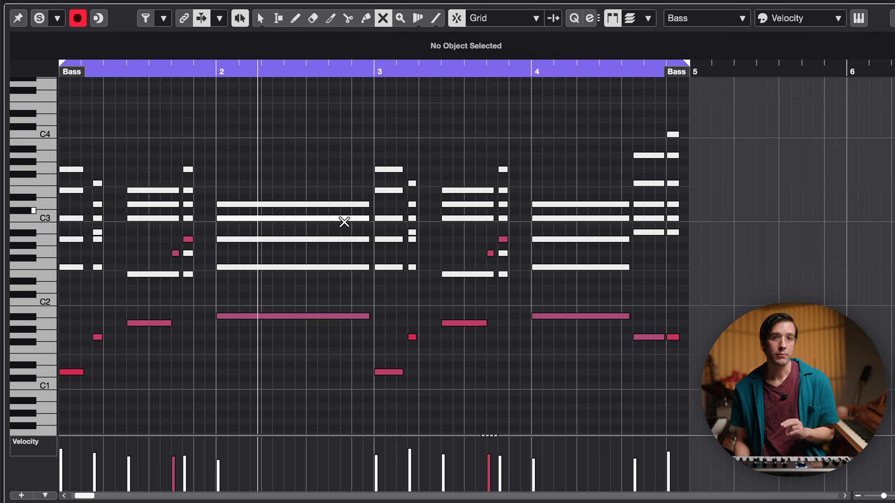
# Step: Unmute the long D3 note in bar 2, trim it to a sixteenth and place it at 2.7.2
pyautogui.click(344, 205)
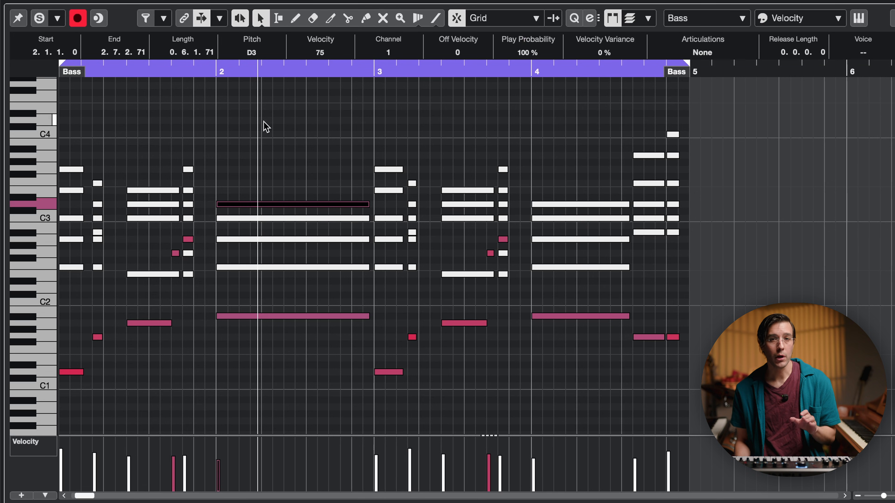
pyautogui.moveTo(369, 205); pyautogui.dragTo(367, 211)
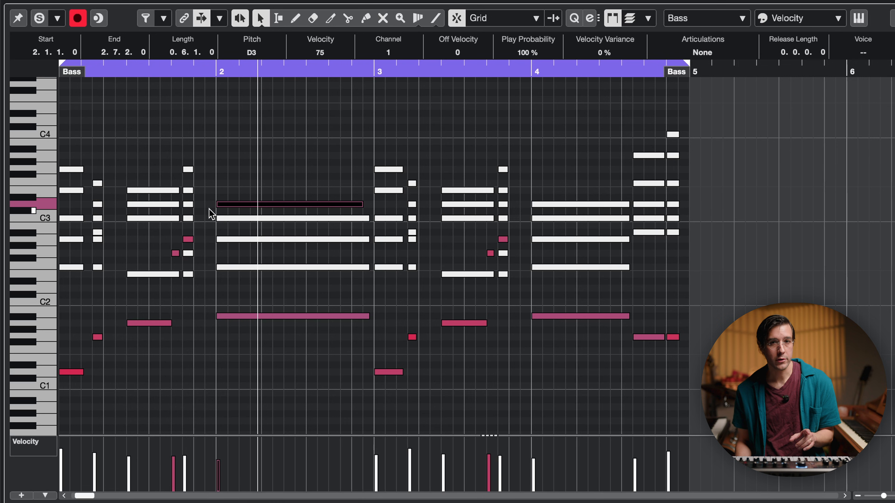
pyautogui.moveTo(216, 205); pyautogui.dragTo(353, 205)
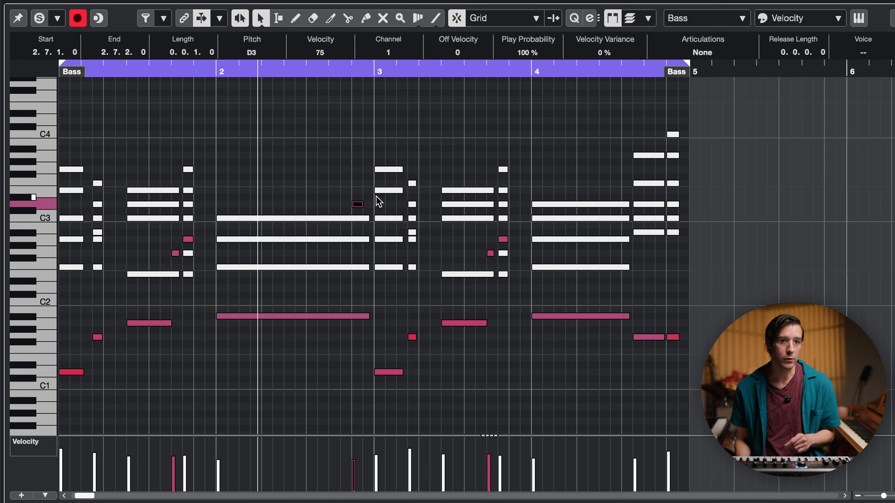
pyautogui.moveTo(357, 206); pyautogui.dragTo(370, 211)
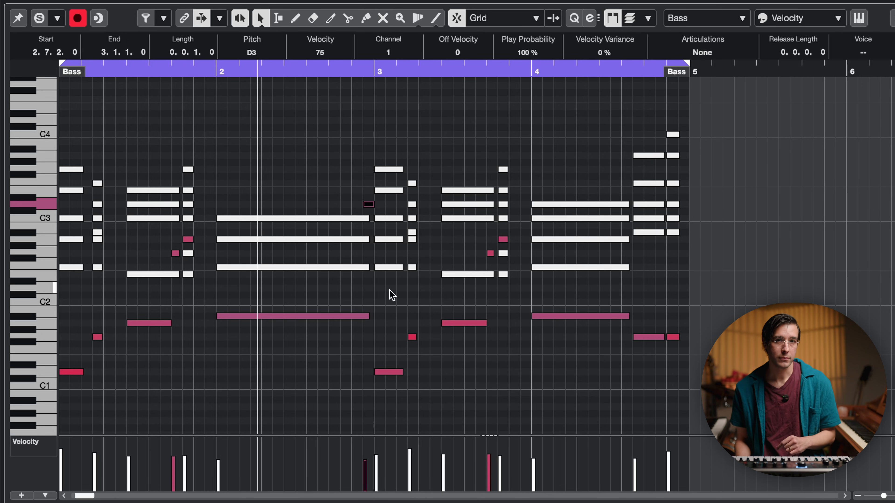
# Step: Unmute the long C3 note in bar 2, trim it to a sixteenth at 2.7.1, and shorten the bar's bass note to end there
pyautogui.press('7')
pyautogui.click(340, 219)
pyautogui.moveTo(366, 219); pyautogui.dragTo(364, 222)
pyautogui.moveTo(219, 221); pyautogui.dragTo(359, 229)
pyautogui.moveTo(369, 316); pyautogui.dragTo(350, 316)
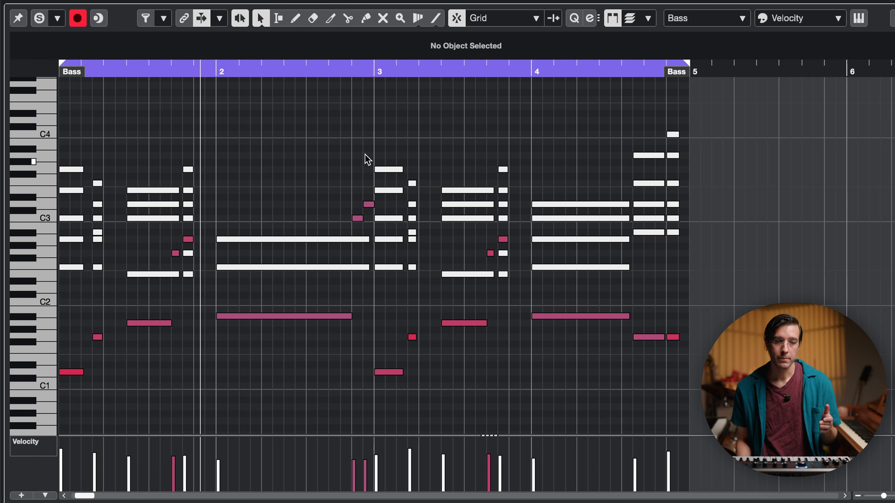
# Step: Lower the short C3 and D3 notes at the end of bar 2 by one octave
pyautogui.moveTo(376, 230); pyautogui.dragTo(375, 230)
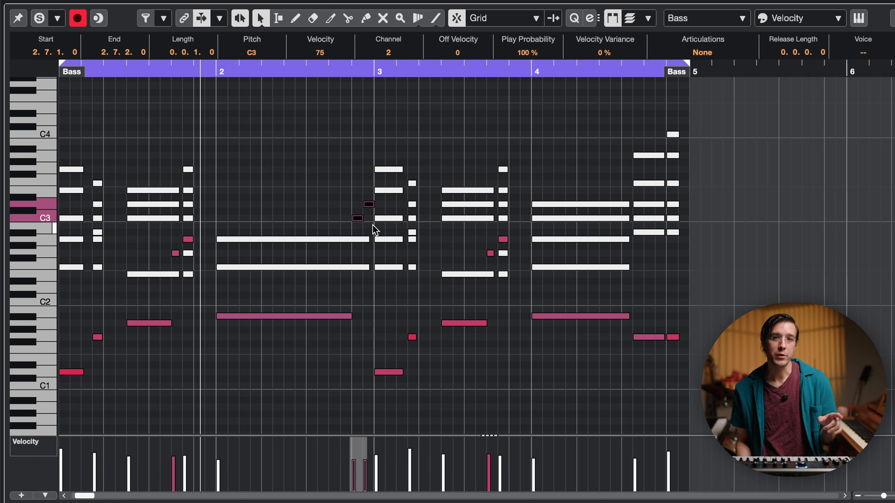
pyautogui.hotkey('shift', 'Down')
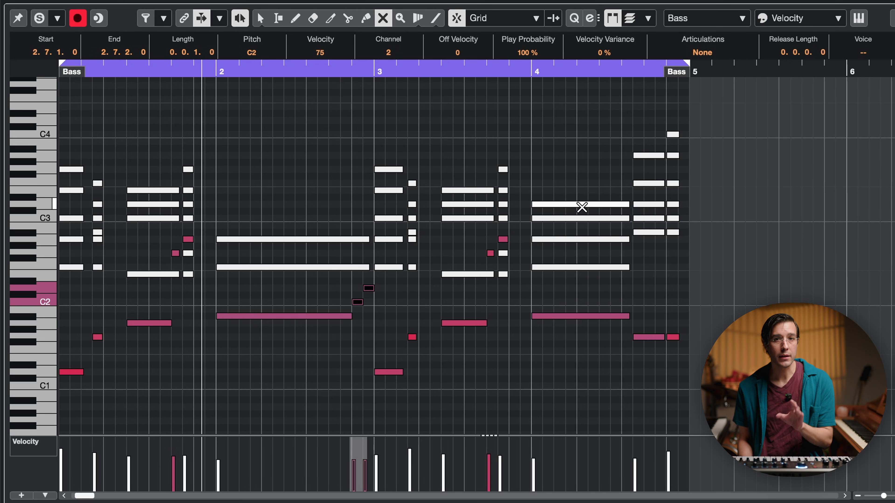
# Step: Unmute the long D3 and F2 notes in bar 4 and lower the D3 one octave to D2
pyautogui.click(582, 204)
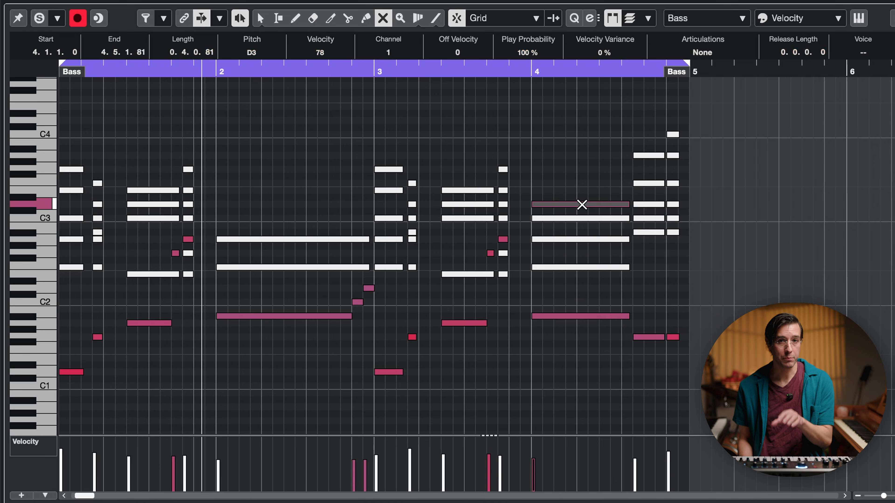
pyautogui.click(577, 269)
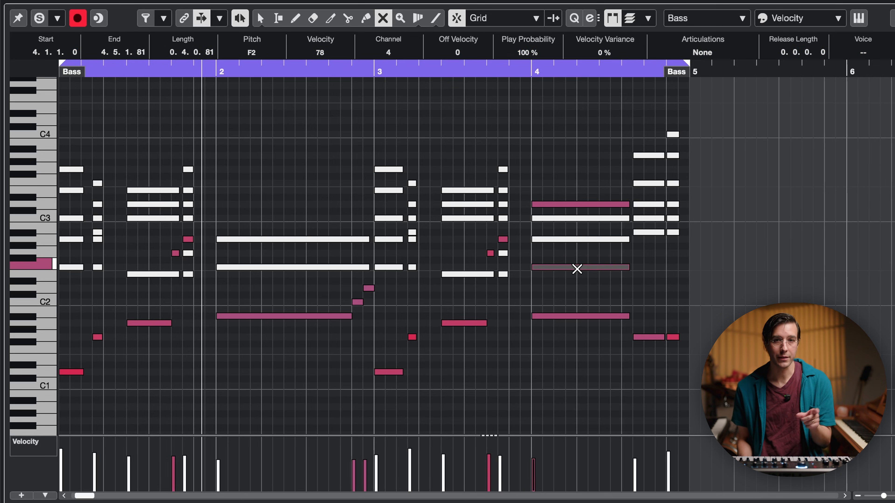
pyautogui.click(260, 18)
pyautogui.click(578, 205)
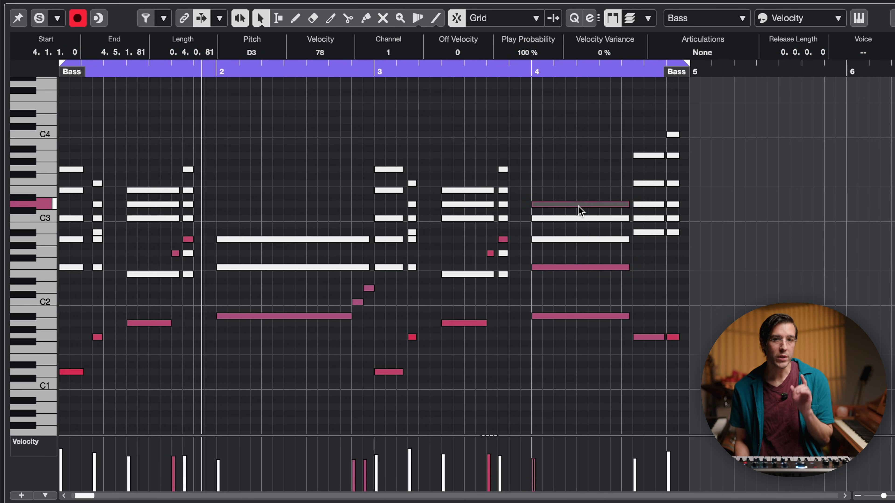
pyautogui.hotkey('shift', 'Down')
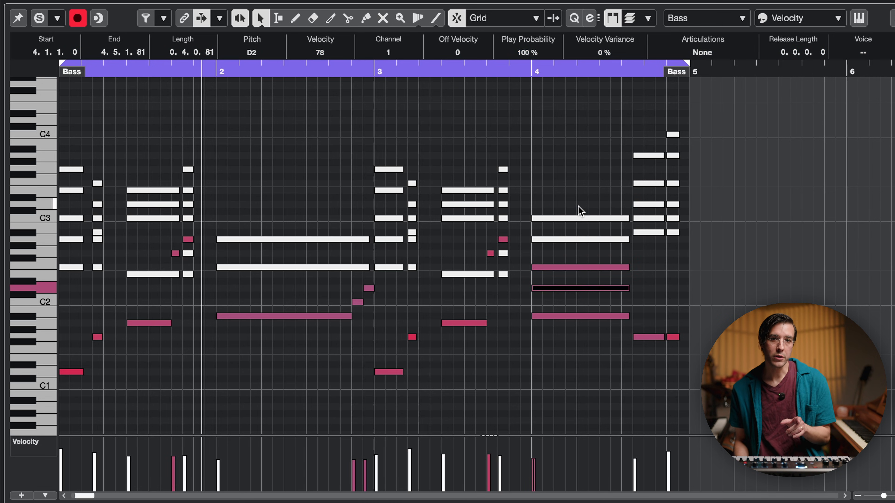
# Step: Trim bar 4's D2 and F2 to consecutive sixteenths leading into the note at 4.5.2, and shorten the long bass note to end before them
pyautogui.click(534, 269)
pyautogui.moveTo(534, 268); pyautogui.dragTo(612, 269)
pyautogui.click(539, 289)
pyautogui.moveTo(534, 290); pyautogui.dragTo(630, 270)
pyautogui.click(618, 269)
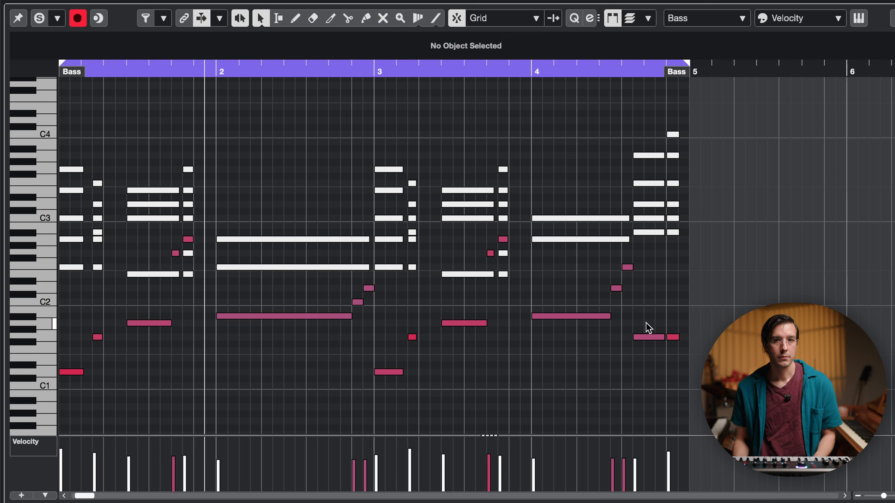
# Step: Raise the G1 bass note at 4.5.2 one octave to G2 and shorten it to end at 4.6.2
pyautogui.click(647, 338)
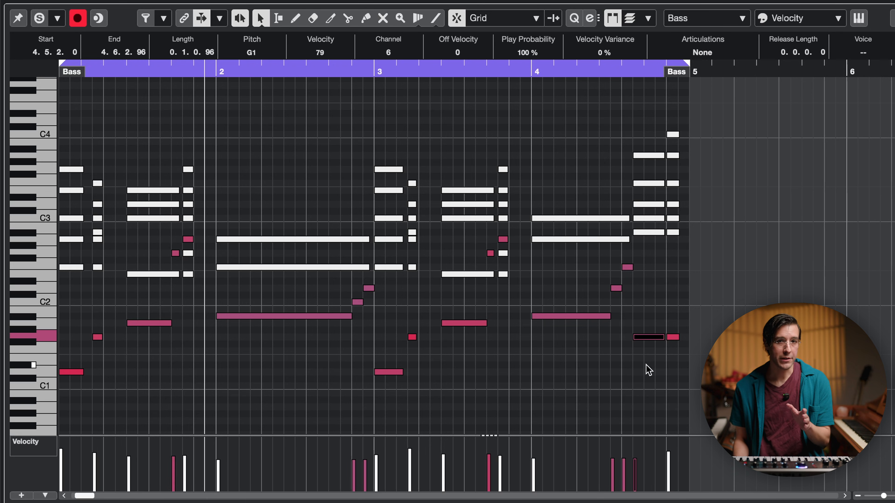
pyautogui.hotkey('shift', 'Up')
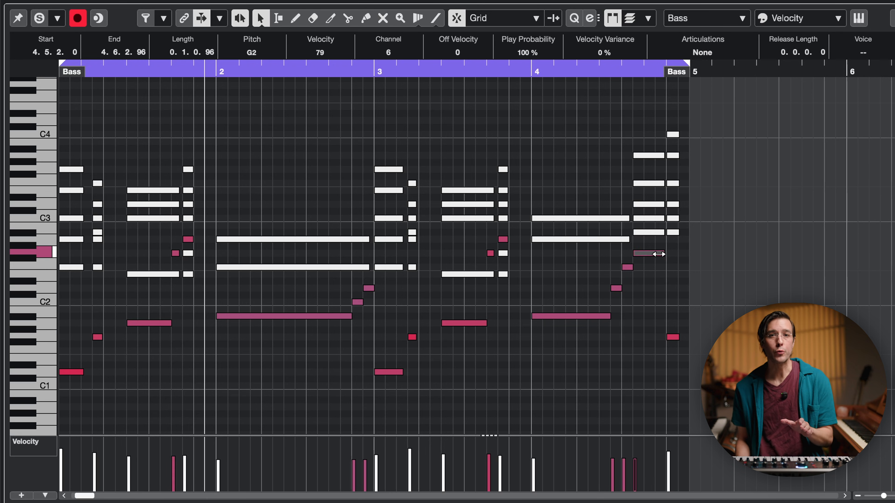
pyautogui.moveTo(658, 254); pyautogui.dragTo(651, 254)
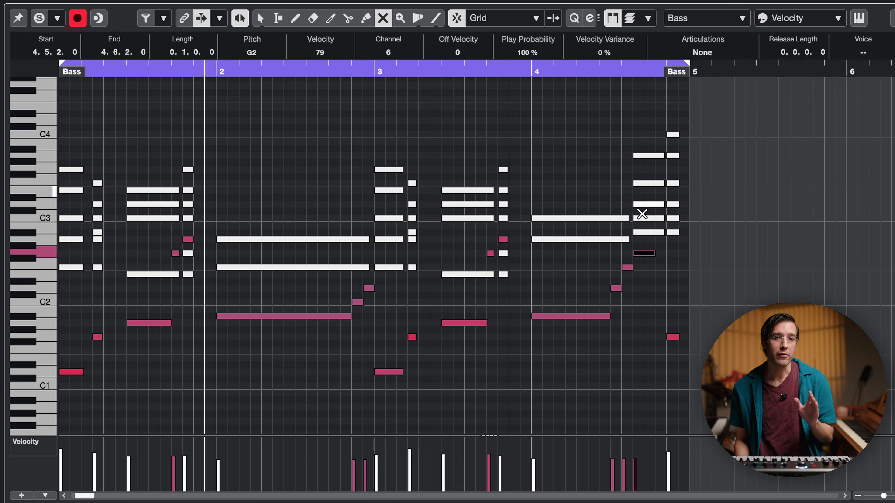
# Step: Unmute the D3 note at 4.5.2, trim it to a sixteenth starting at 4.6.2, and lower it one octave
pyautogui.click(642, 206)
pyautogui.press('1')
pyautogui.moveTo(634, 205); pyautogui.dragTo(658, 205)
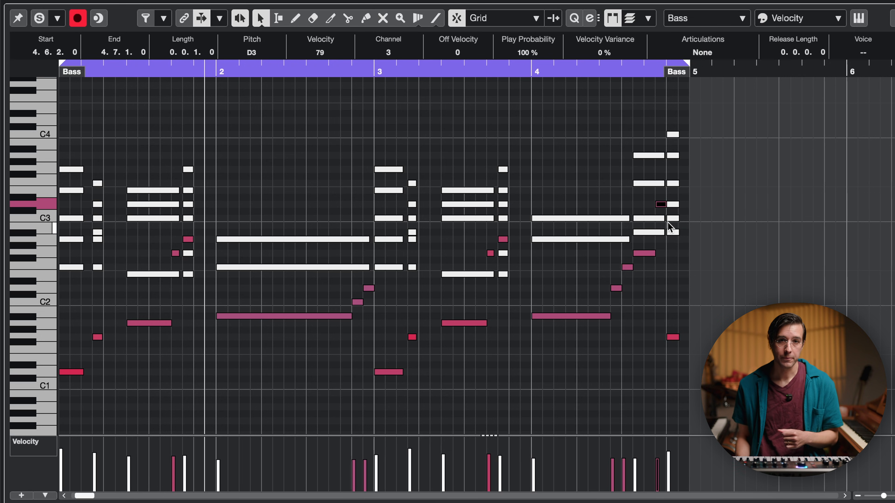
pyautogui.hotkey('shift', 'Down')
# Step: Add a sixteenth G2 note at 4.7.2, after the last G1 bass note, and play the bass line
pyautogui.moveTo(671, 323); pyautogui.dragTo(670, 354)
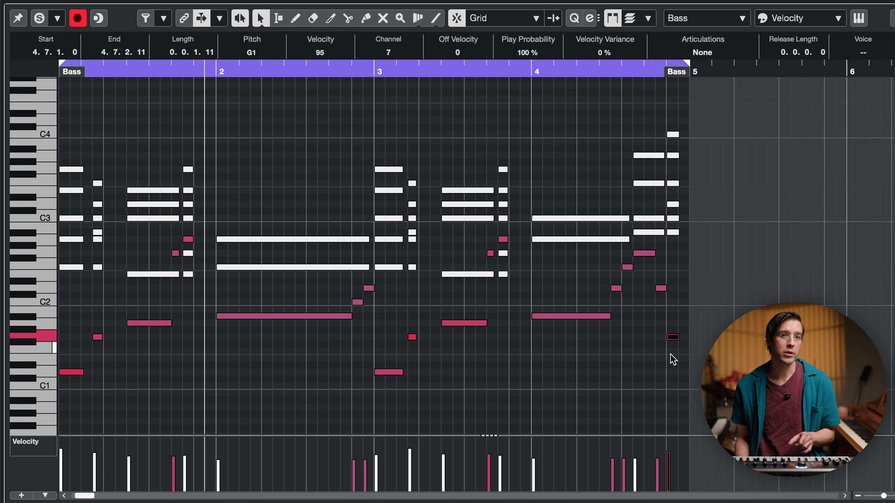
pyautogui.doubleClick(684, 338)
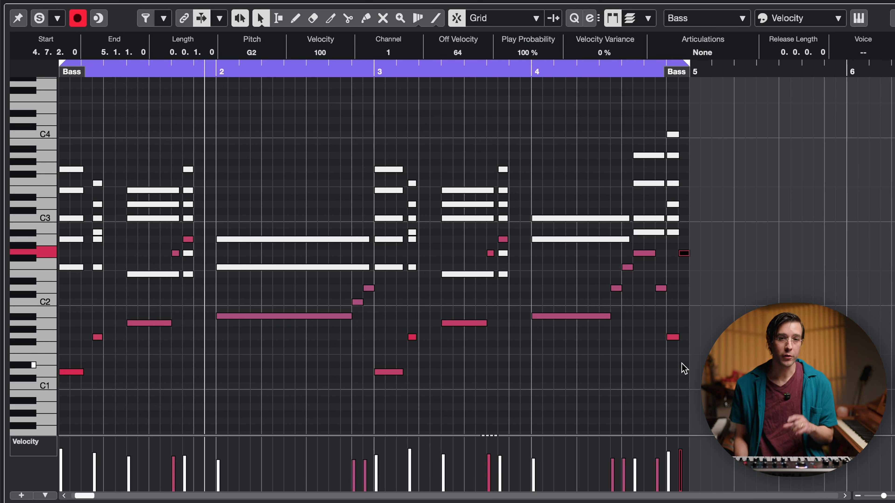
pyautogui.press('space')
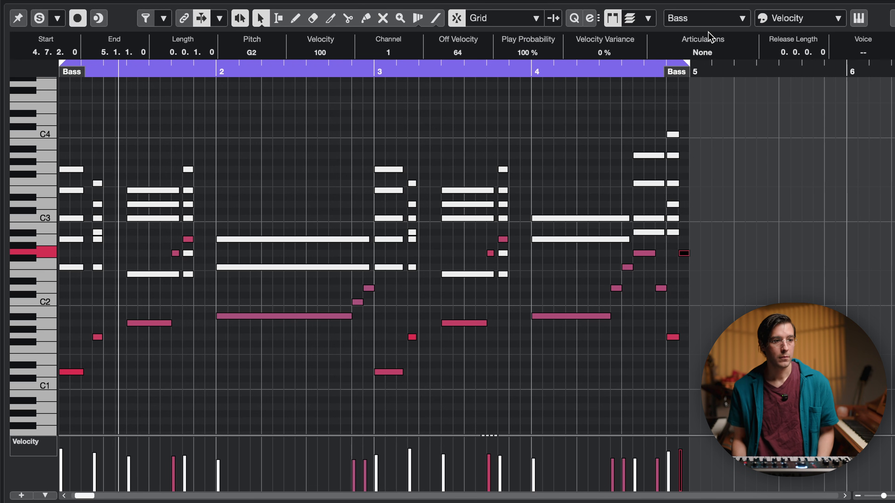